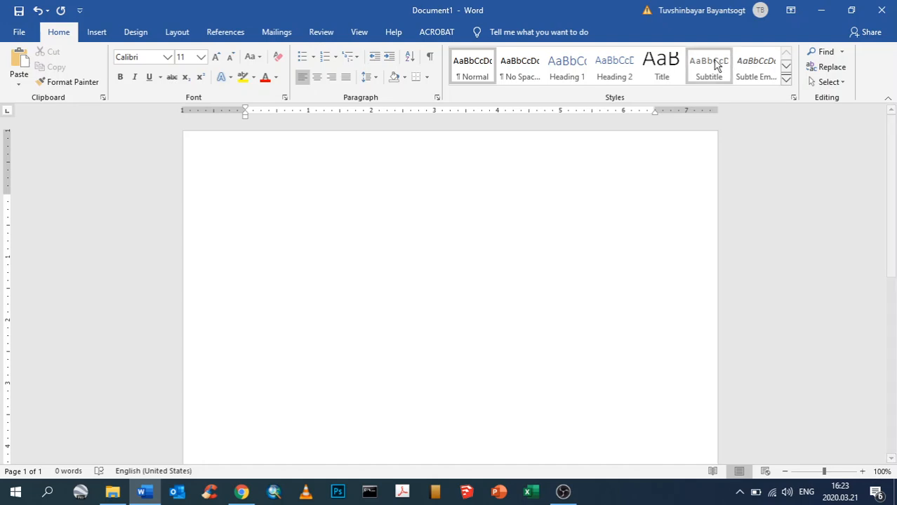
# Set the blank document's font to Arial at size 12
pyautogui.click(147, 57)
pyautogui.click(168, 58)
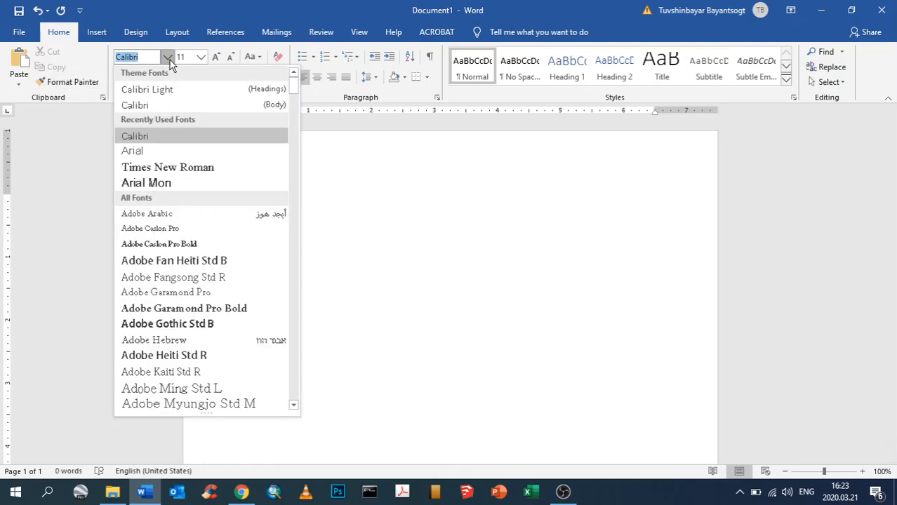
pyautogui.click(137, 150)
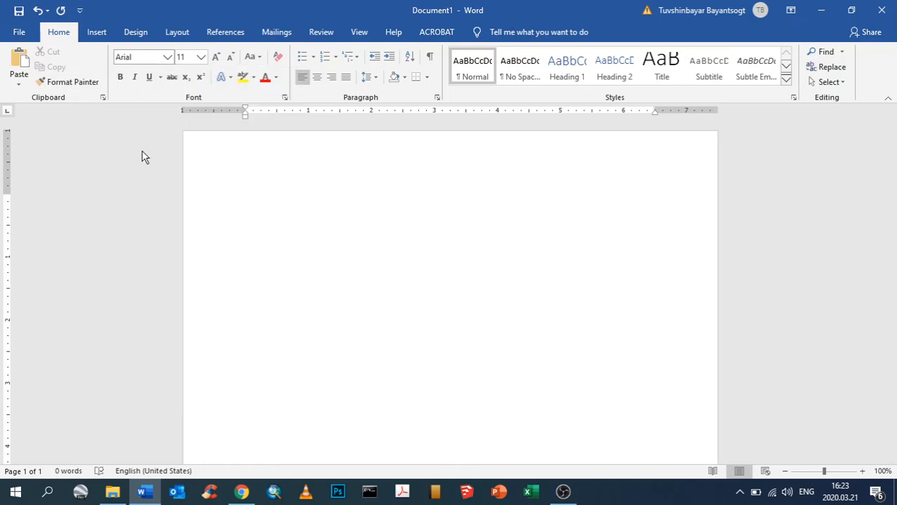
pyautogui.click(215, 58)
# Make Arial 12 pt the default font for all documents based on the Normal.dotm template
pyautogui.click(285, 99)
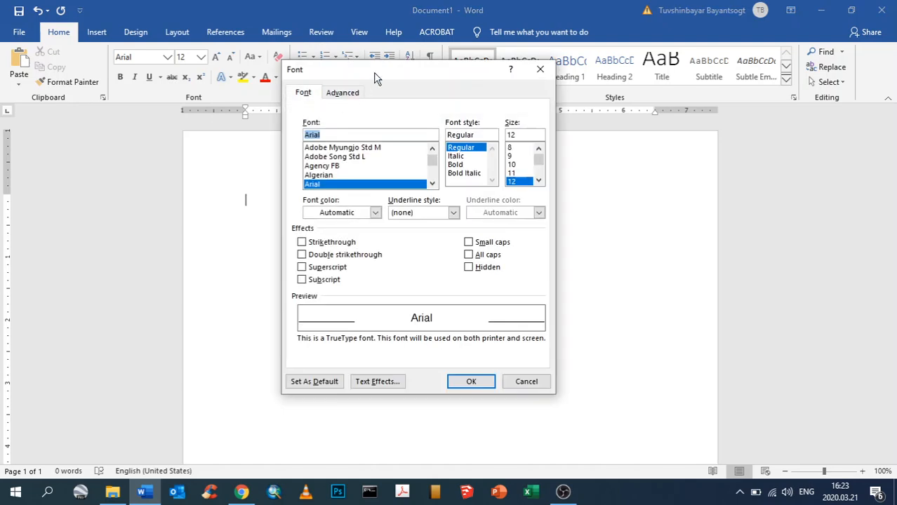
pyautogui.moveTo(390, 70); pyautogui.dragTo(346, 66)
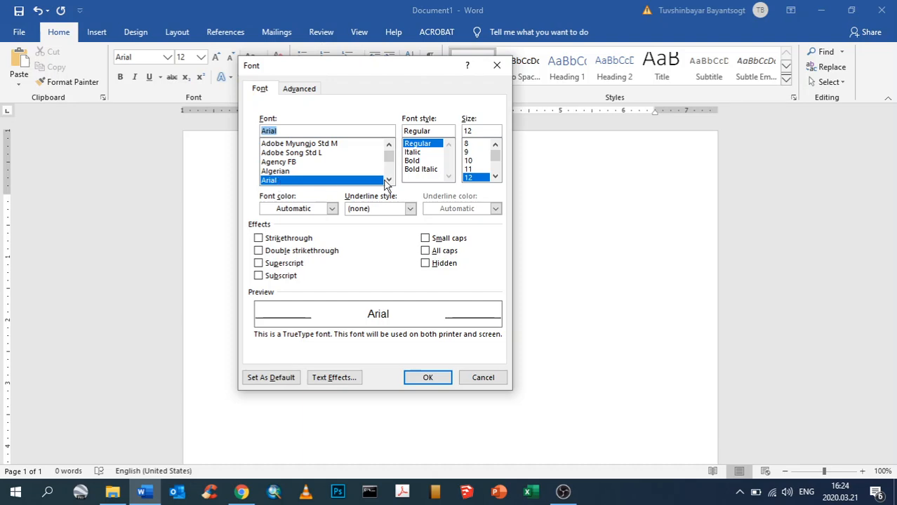
pyautogui.click(476, 175)
pyautogui.click(282, 388)
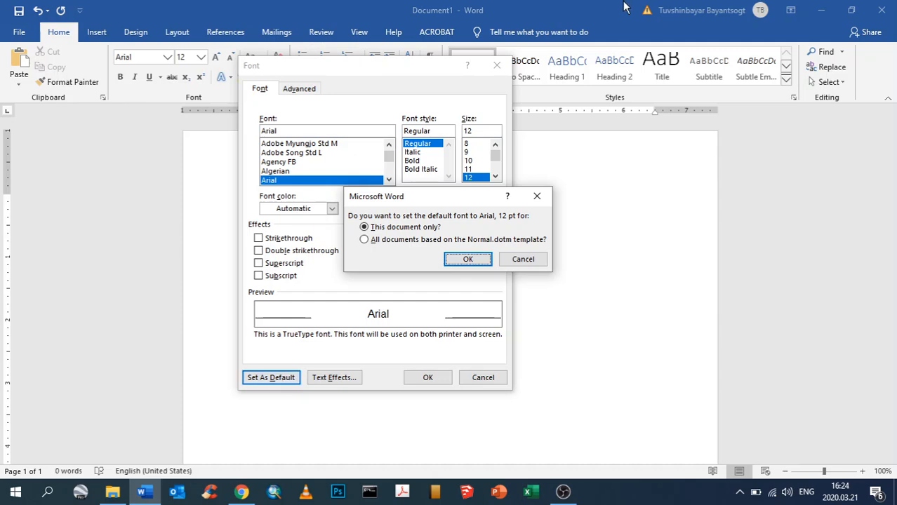
pyautogui.click(401, 241)
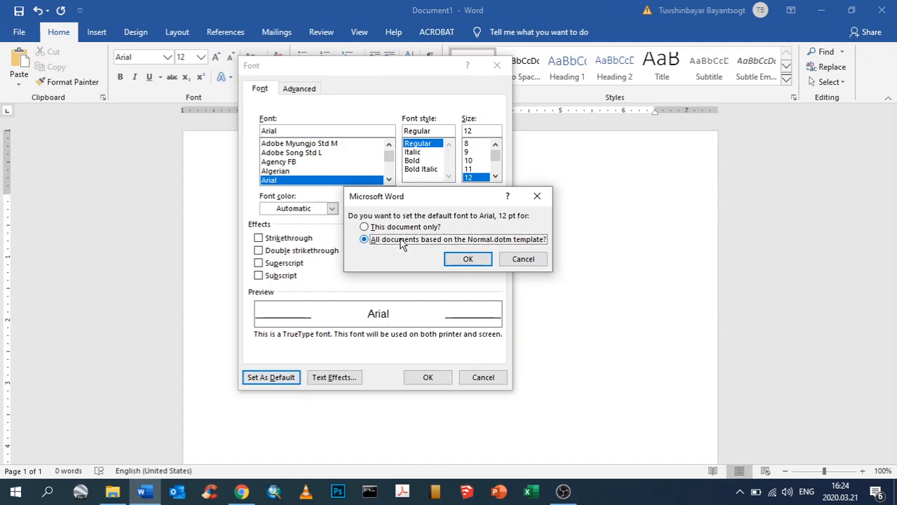
pyautogui.click(468, 259)
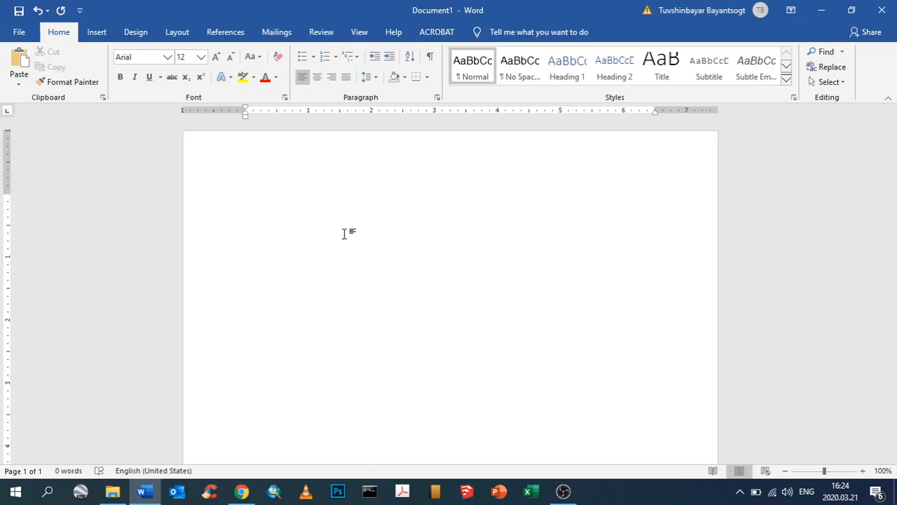
# Examine the preset page margins and the custom margin settings, including their measurement units
pyautogui.click(178, 34)
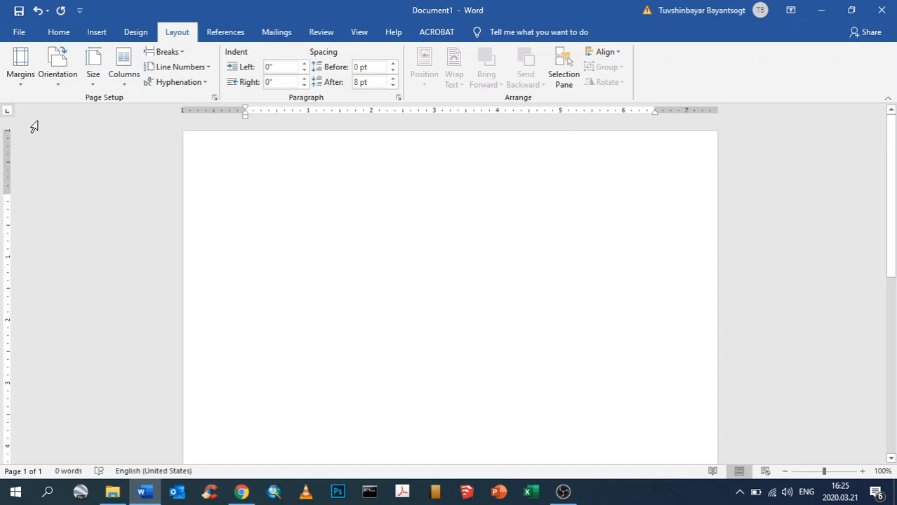
pyautogui.click(20, 83)
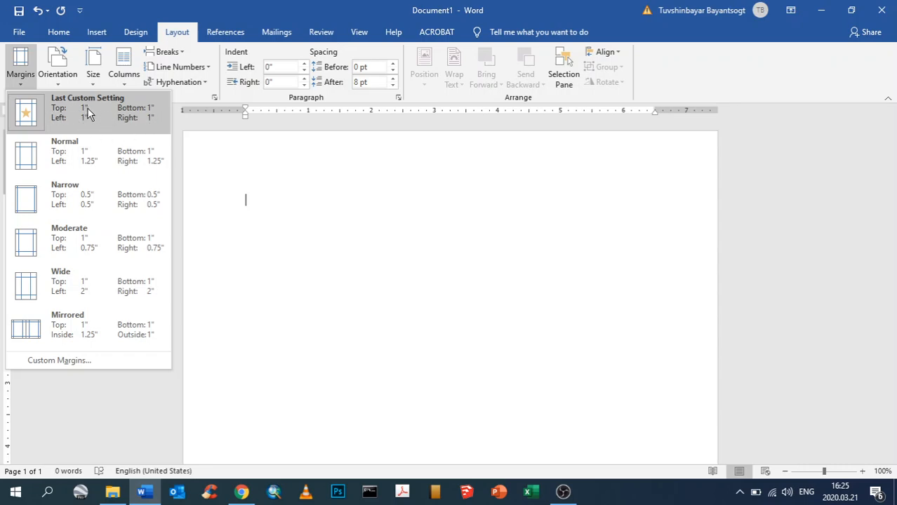
pyautogui.click(331, 233)
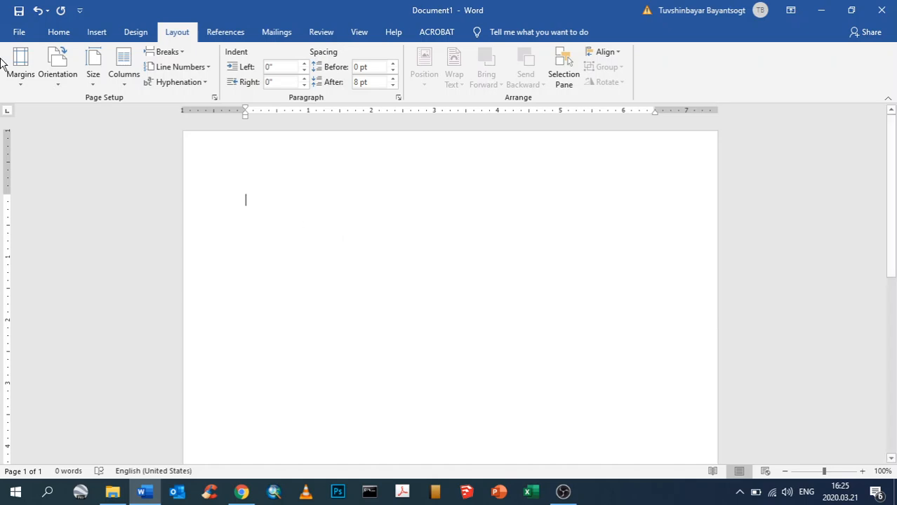
pyautogui.click(20, 71)
pyautogui.click(89, 364)
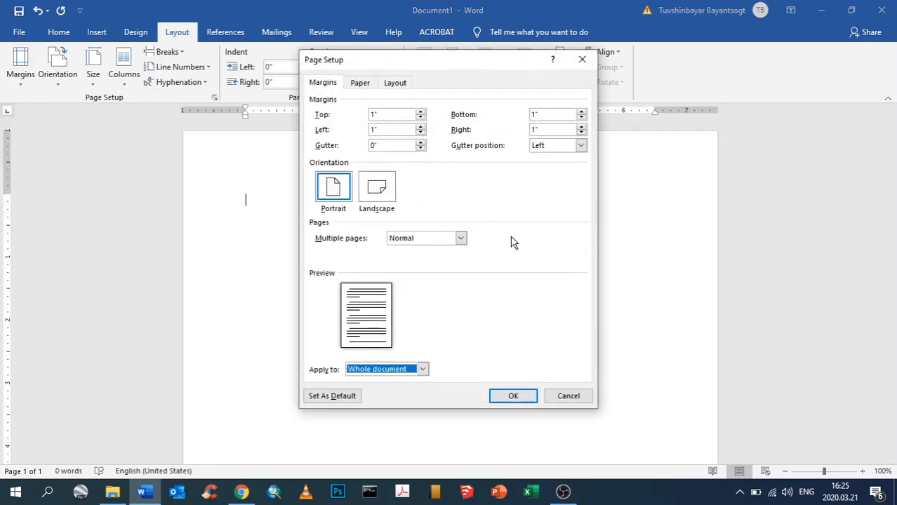
pyautogui.click(581, 59)
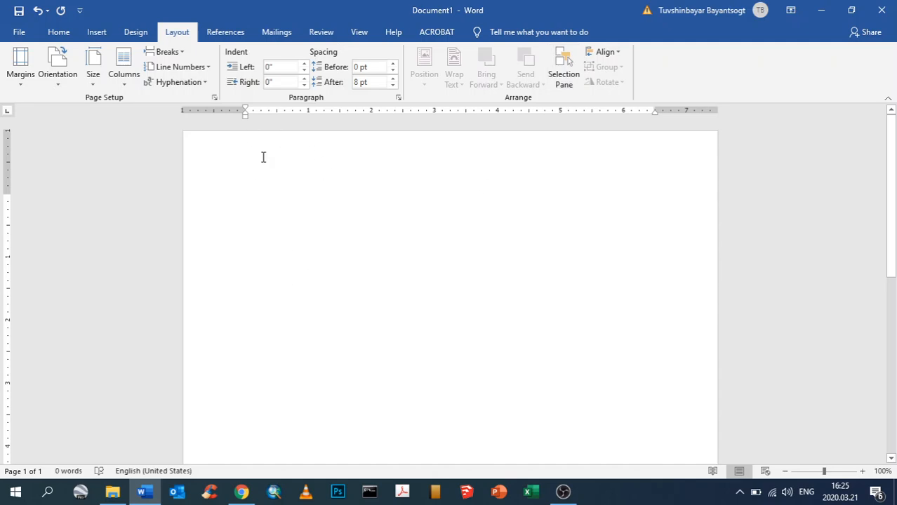
pyautogui.click(20, 70)
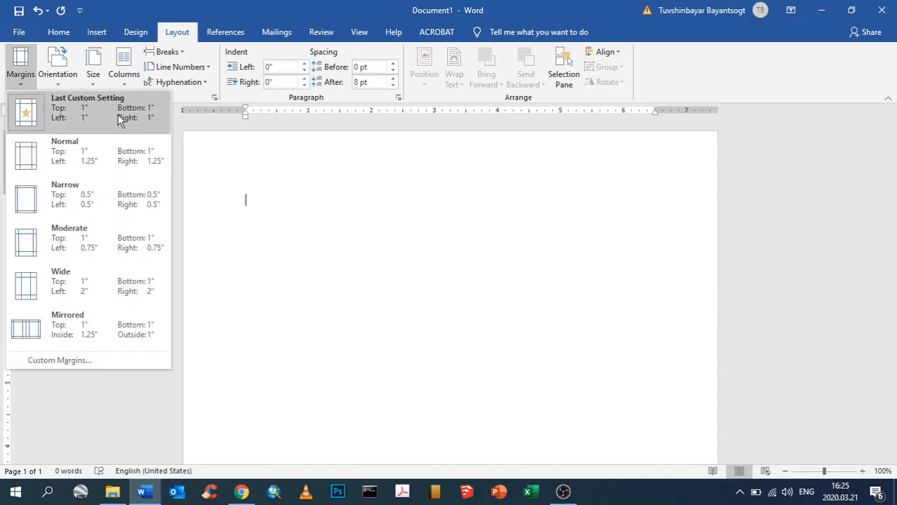
pyautogui.click(216, 10)
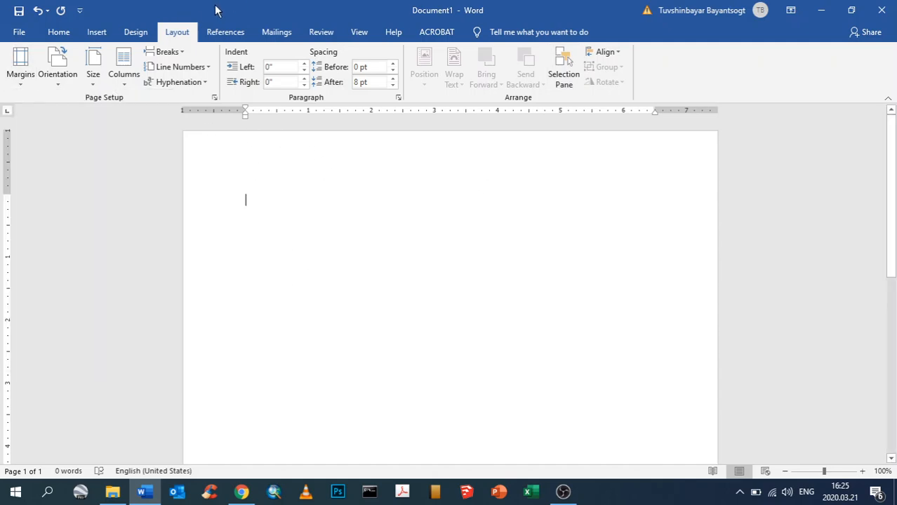
# Change the program's advanced display options to show measurements in centimeters
pyautogui.click(19, 33)
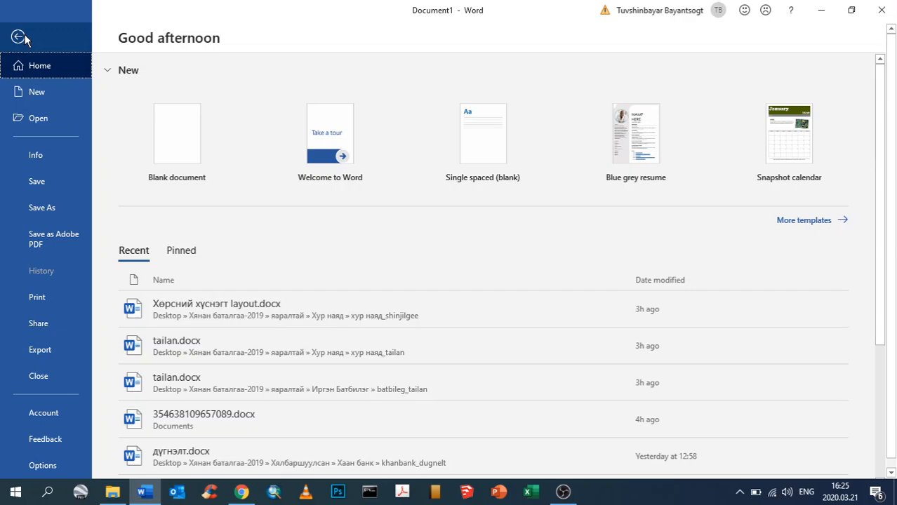
pyautogui.press('Escape')
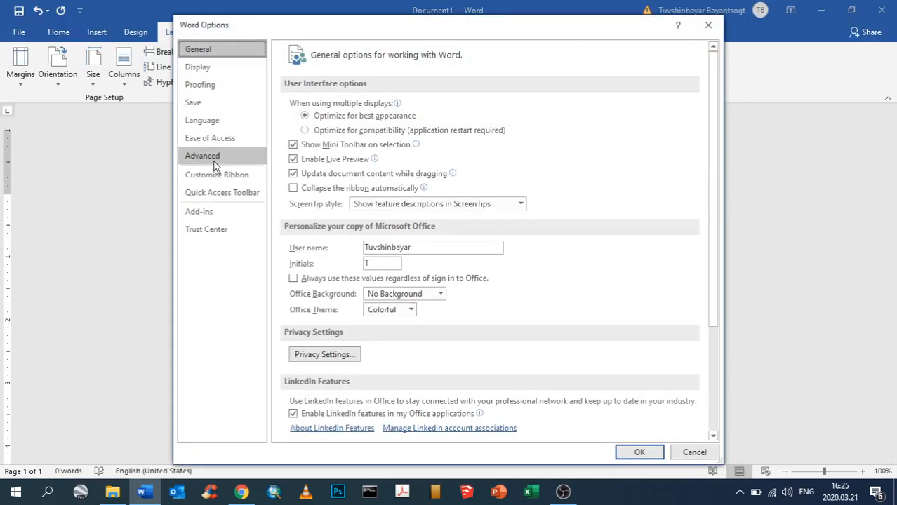
pyautogui.moveTo(300, 24); pyautogui.dragTo(258, 26)
pyautogui.click(175, 157)
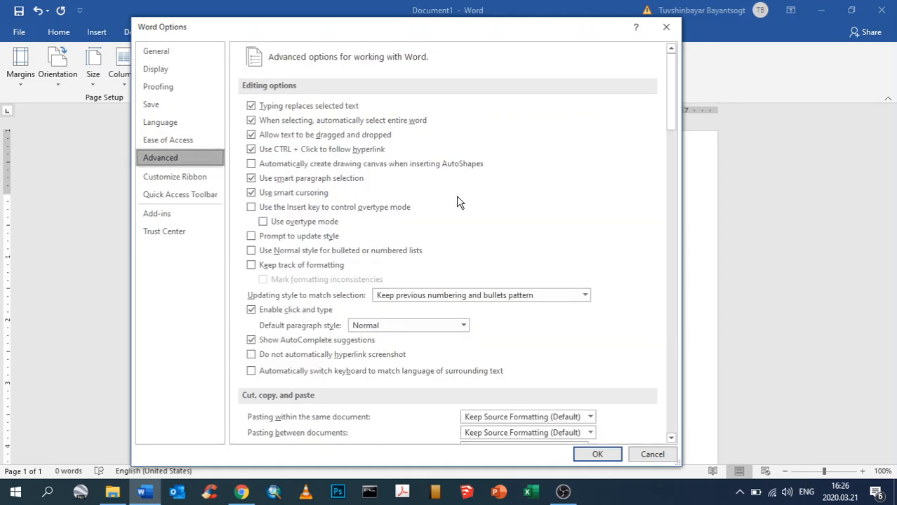
pyautogui.scroll(-15, 580, 160)
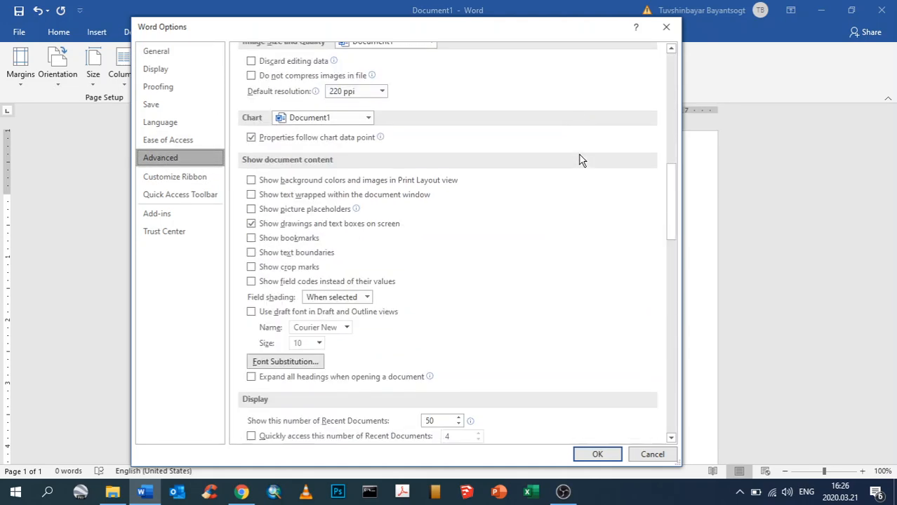
pyautogui.scroll(-5, 580, 160)
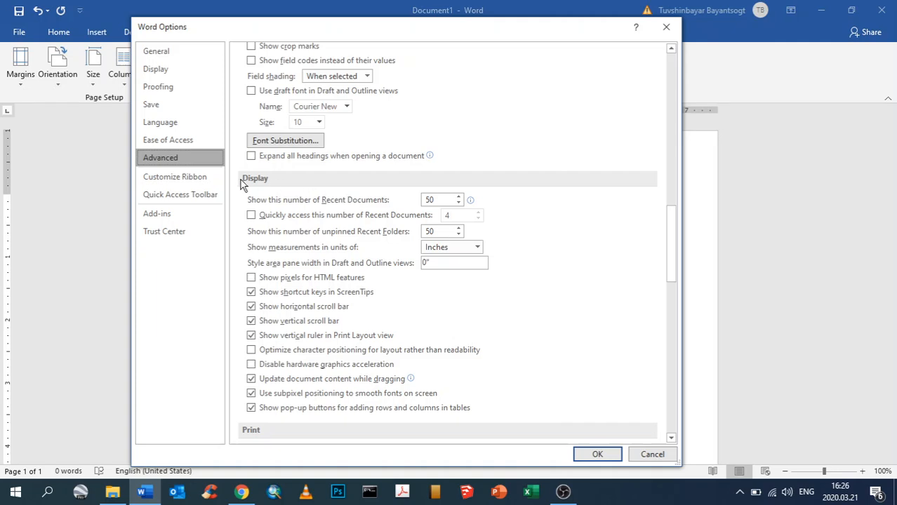
pyautogui.click(475, 246)
pyautogui.click(462, 278)
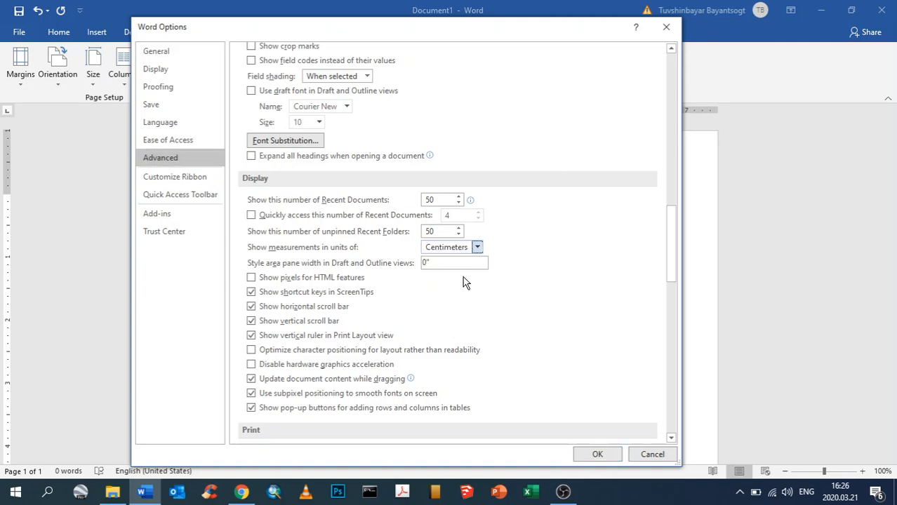
pyautogui.click(597, 454)
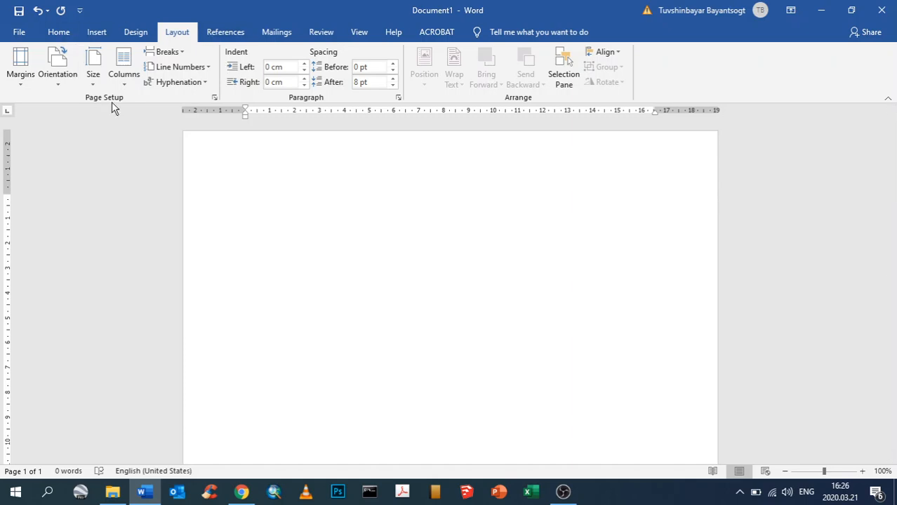
# Set custom page margins of 2 cm top, 2 cm bottom, 3 cm left and 1.5 cm right, with portrait orientation
pyautogui.click(20, 71)
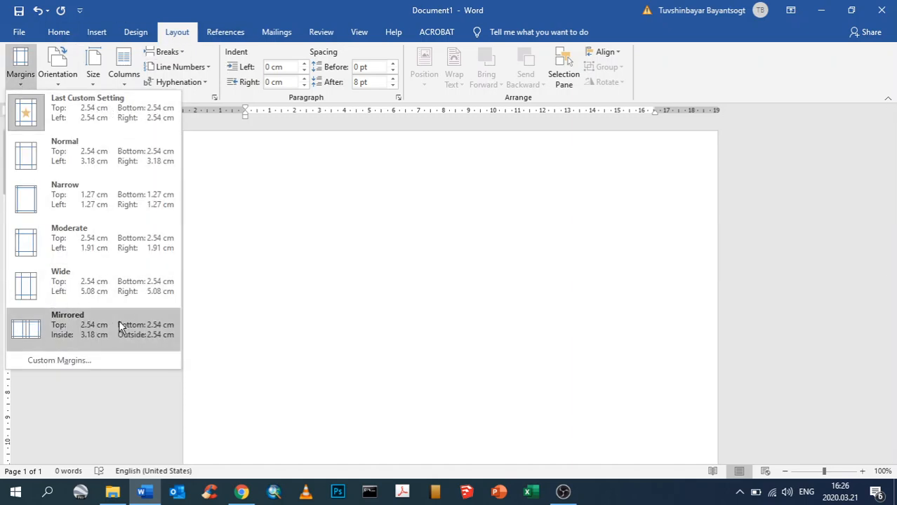
pyautogui.click(89, 359)
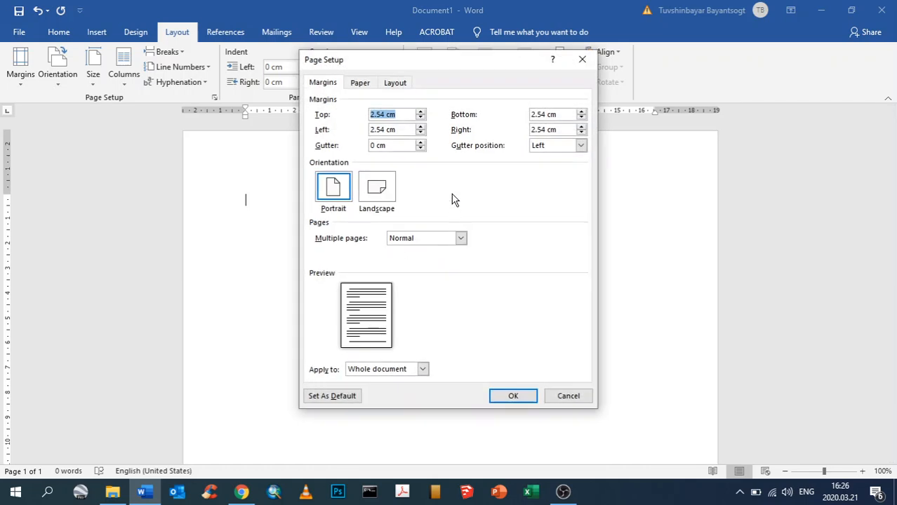
pyautogui.write('2')
pyautogui.press('Tab')
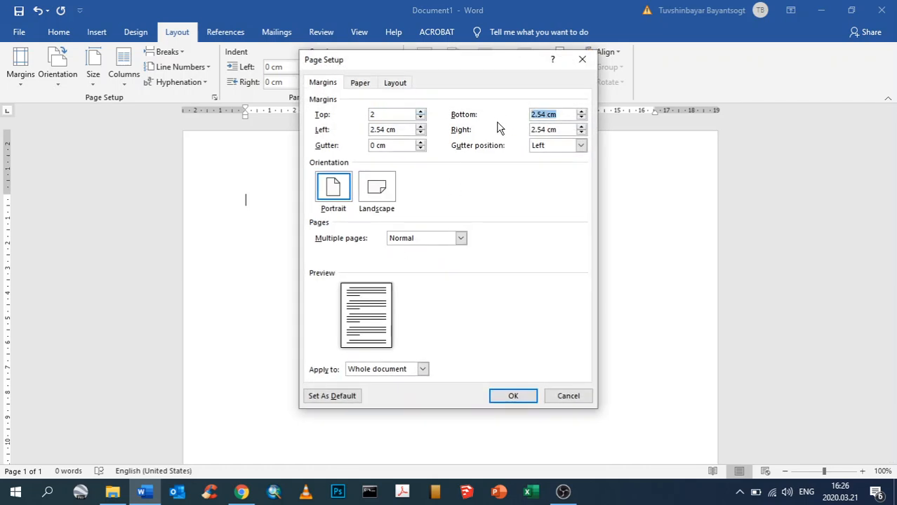
pyautogui.write('2')
pyautogui.press('Tab')
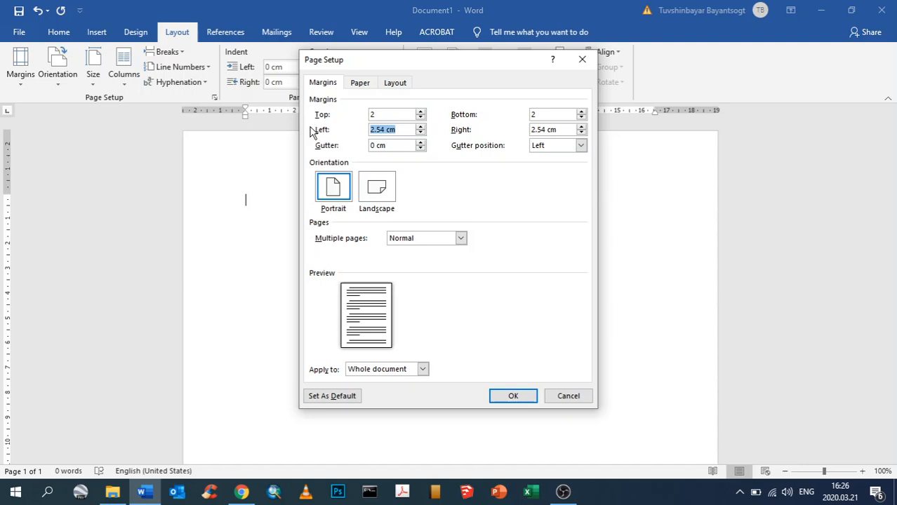
pyautogui.write('3')
pyautogui.press('Tab')
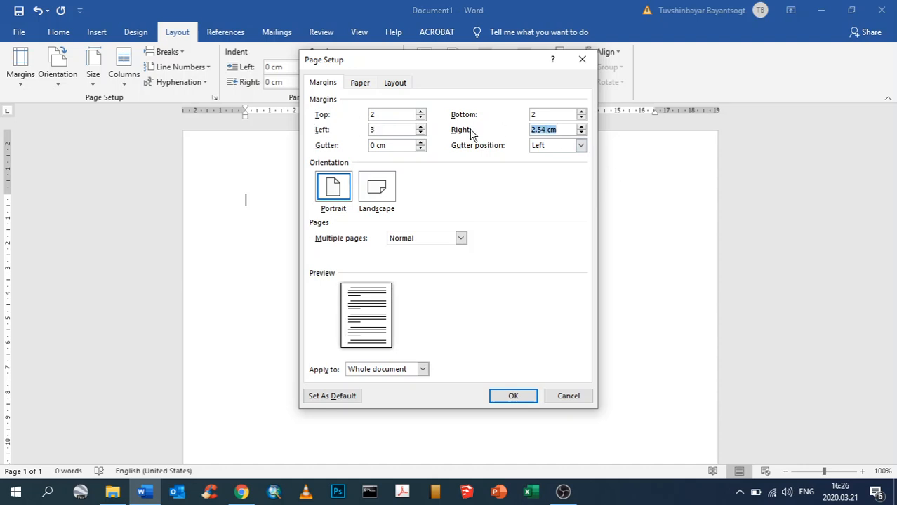
pyautogui.write('1.5')
pyautogui.click(386, 195)
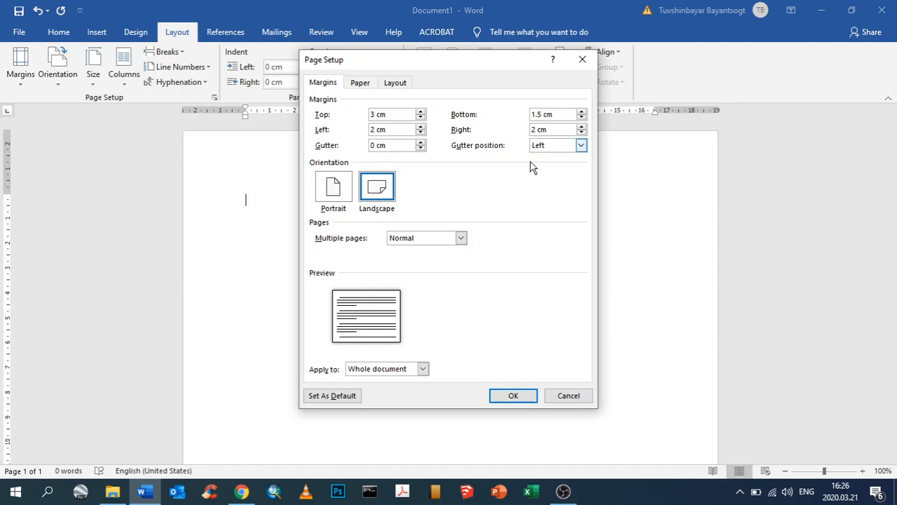
pyautogui.click(334, 196)
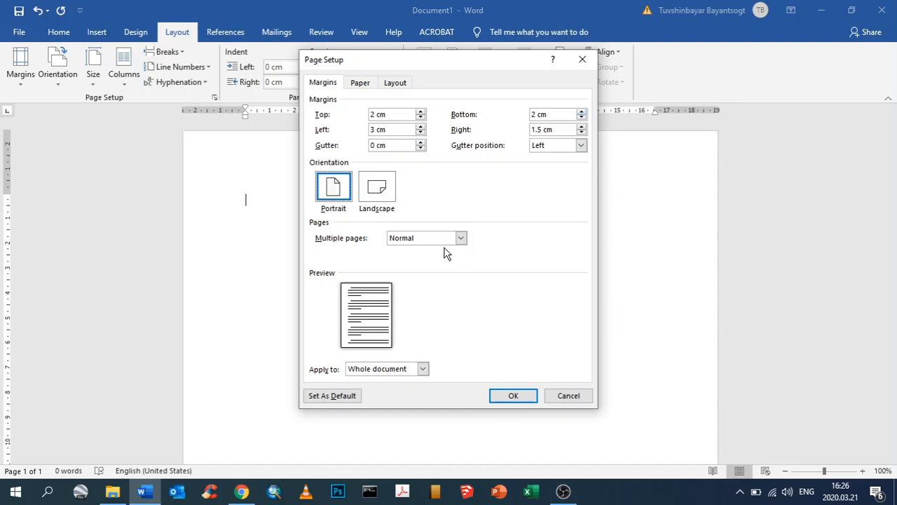
# Set the paper size to A4 in the page setup
pyautogui.click(361, 84)
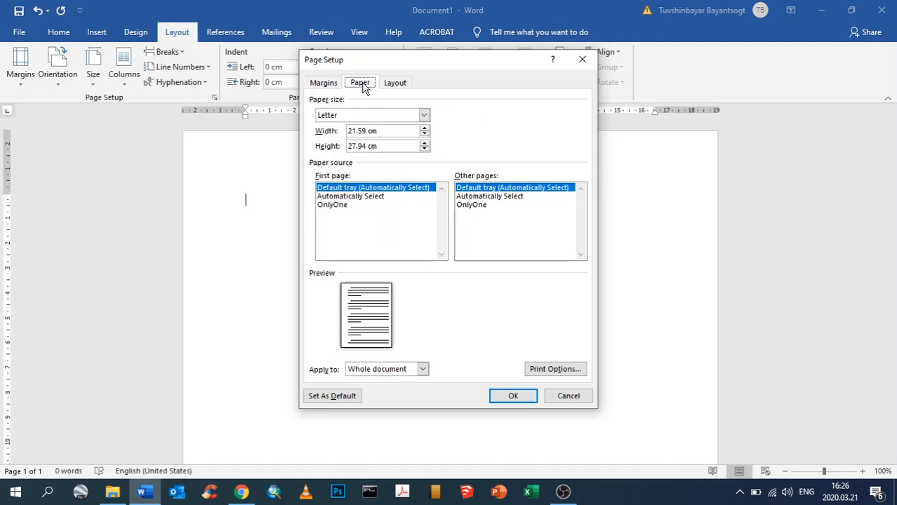
pyautogui.click(424, 116)
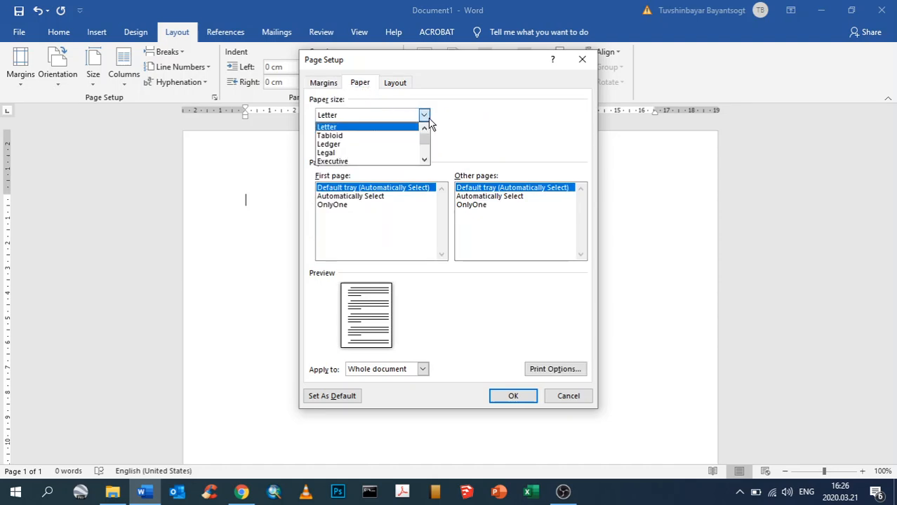
pyautogui.click(424, 160)
pyautogui.click(423, 160)
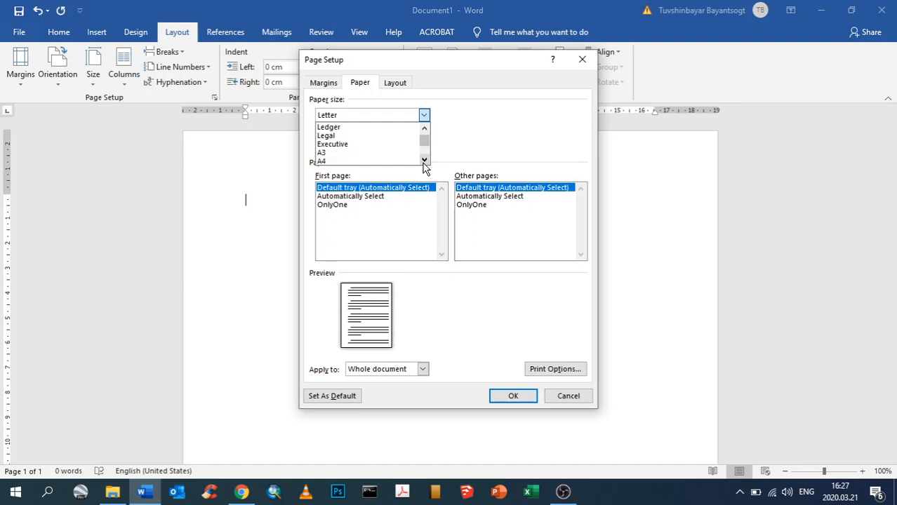
pyautogui.click(424, 160)
pyautogui.click(395, 152)
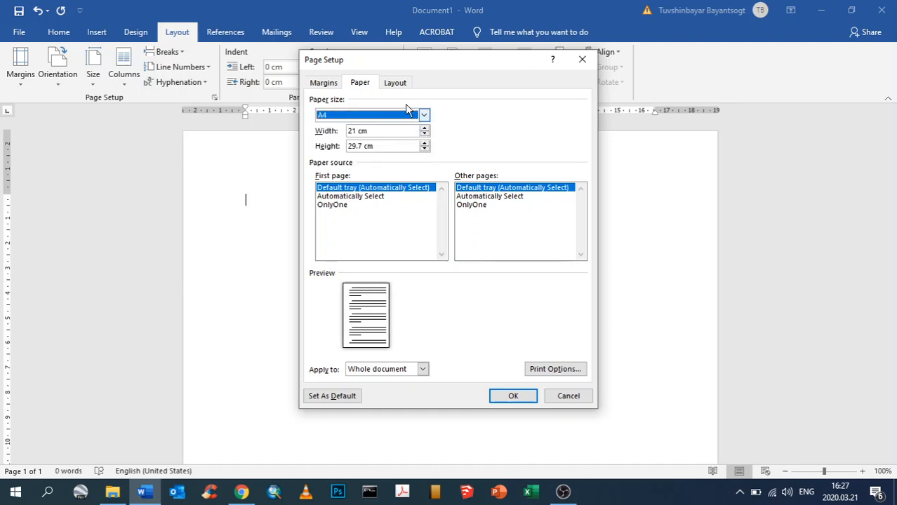
# Save the page setup as the default for all new documents based on the NORMAL template
pyautogui.click(324, 84)
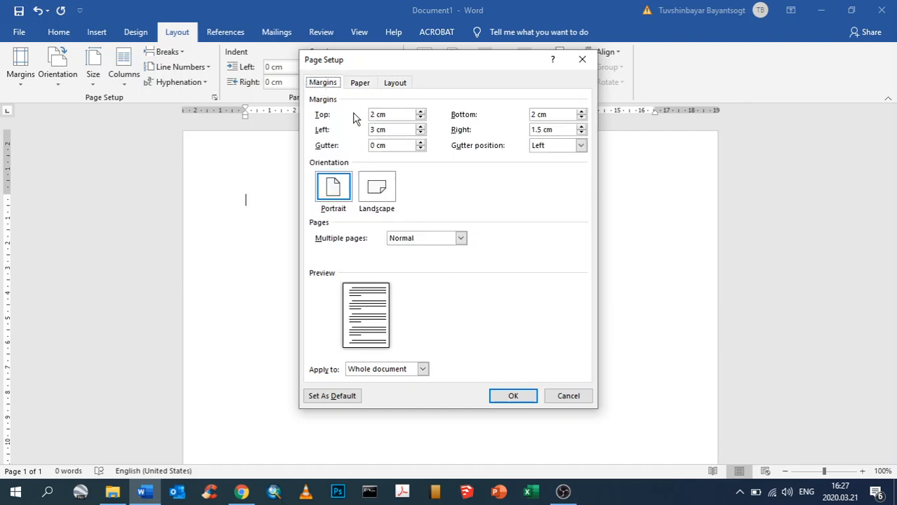
pyautogui.click(329, 397)
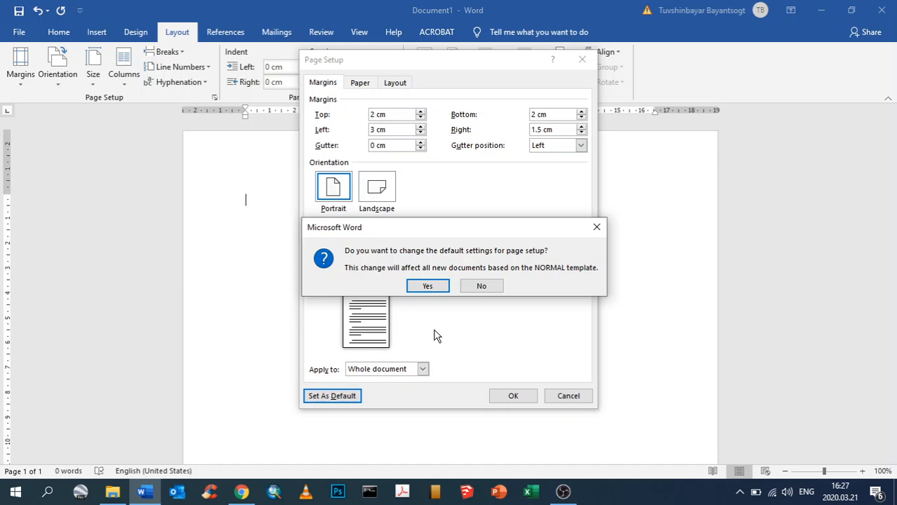
pyautogui.click(428, 286)
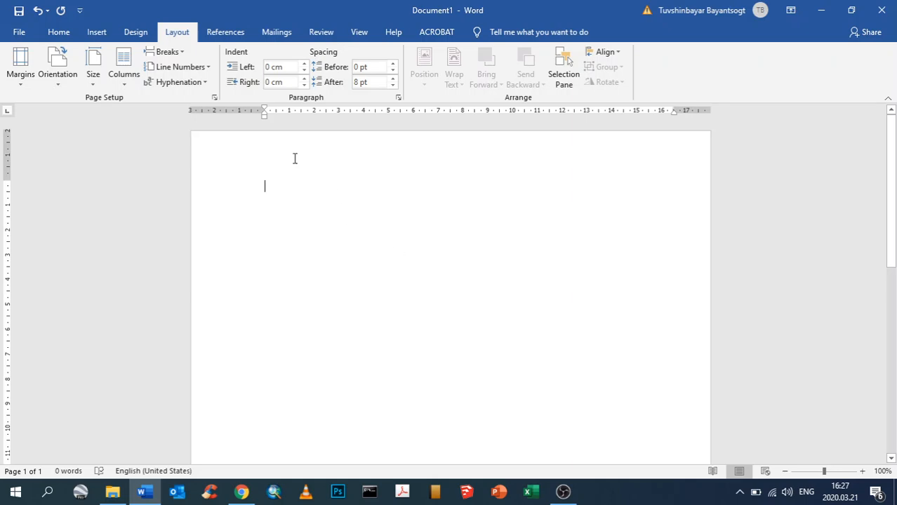
# Close the document without saving it, restart the word processor and create a new blank document
pyautogui.click(50, 33)
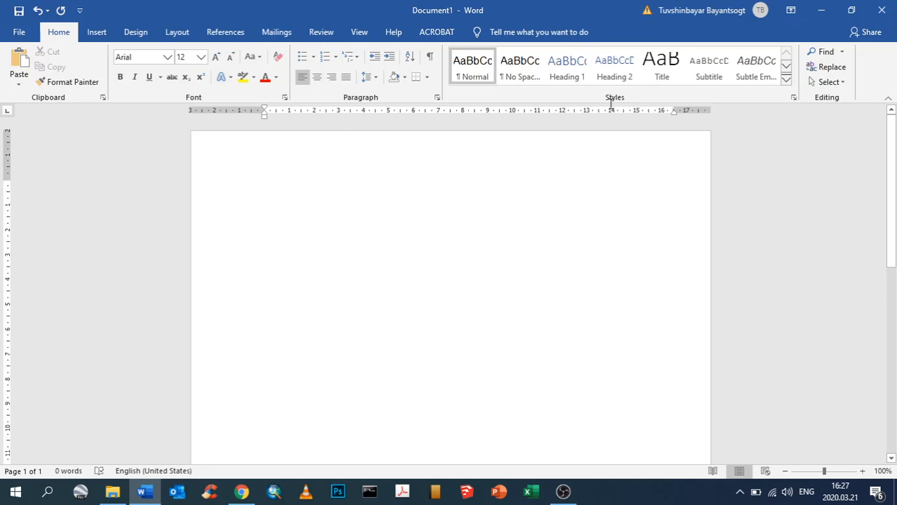
pyautogui.click(881, 10)
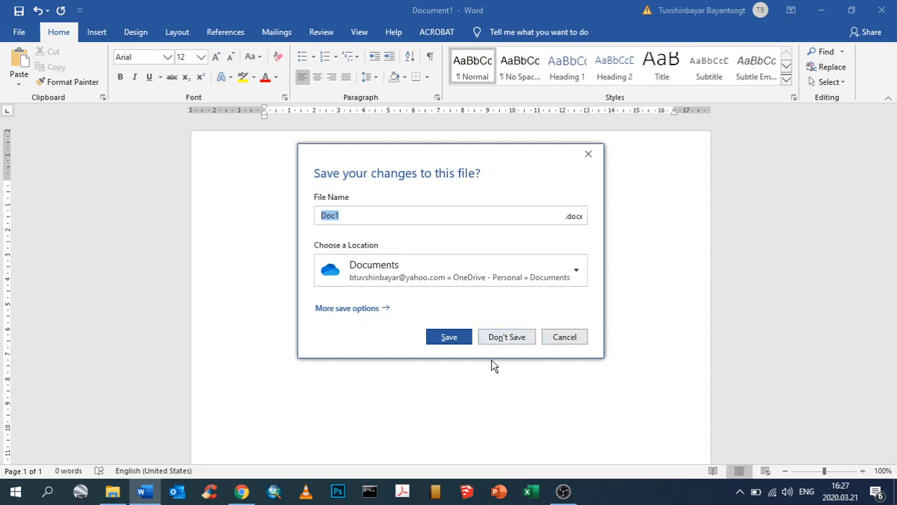
pyautogui.click(510, 339)
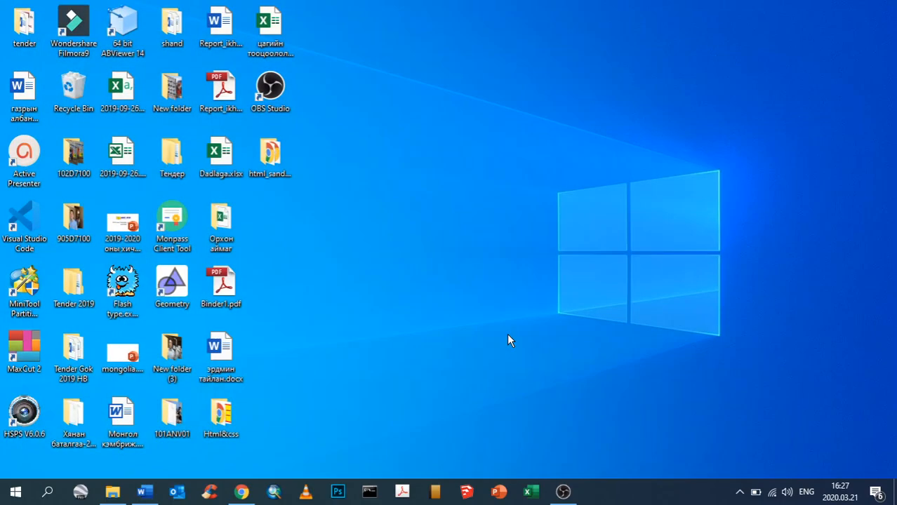
pyautogui.click(147, 494)
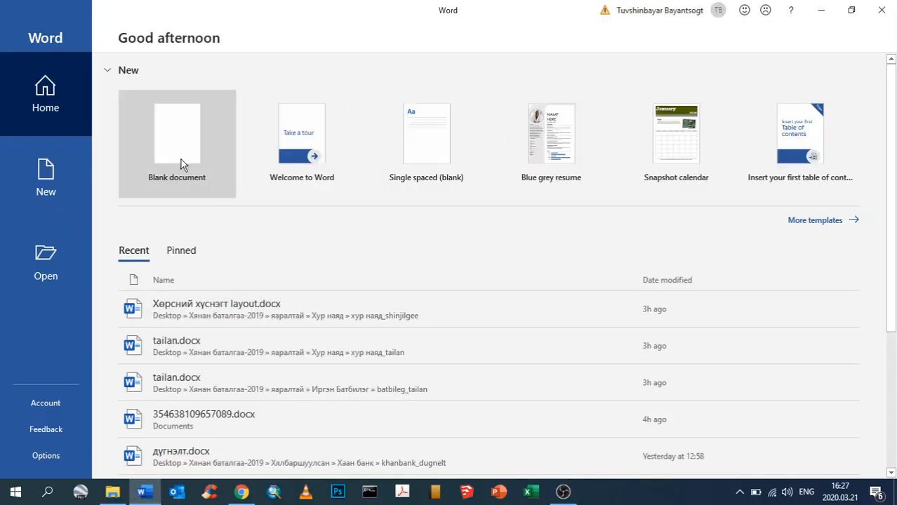
pyautogui.click(180, 160)
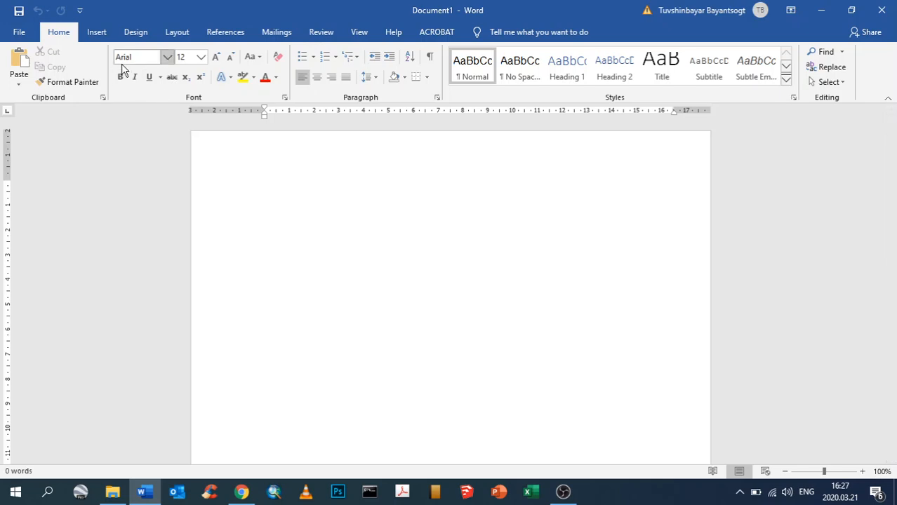
# Check the new document's custom margins, orientation and paper size in the page setup, and return to the font settings
pyautogui.click(177, 35)
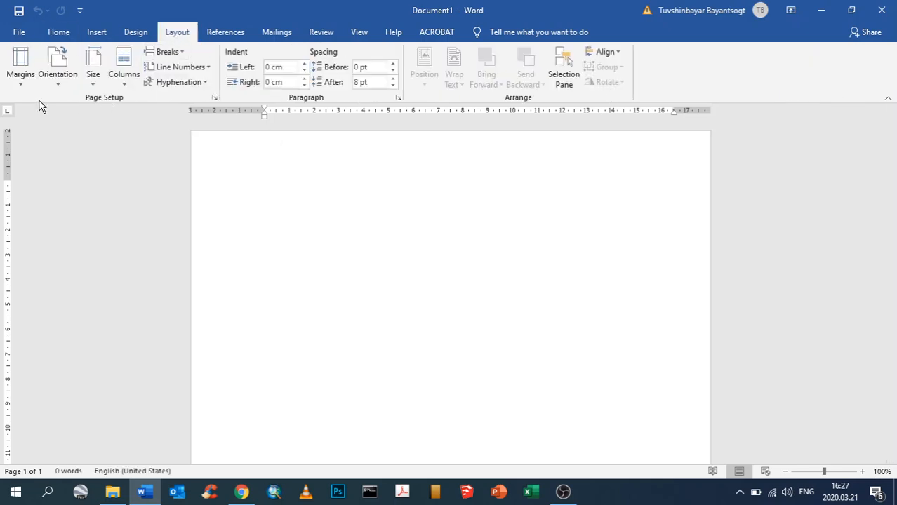
pyautogui.click(20, 70)
pyautogui.click(63, 361)
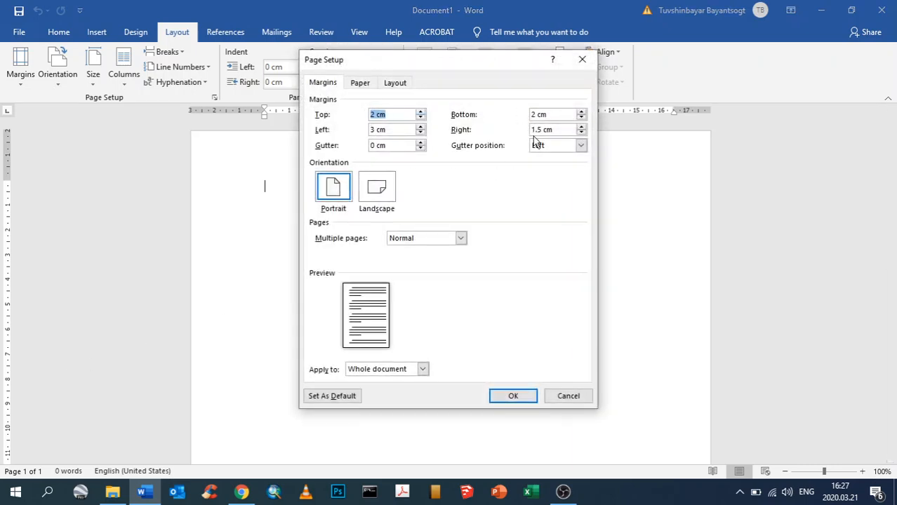
pyautogui.click(360, 85)
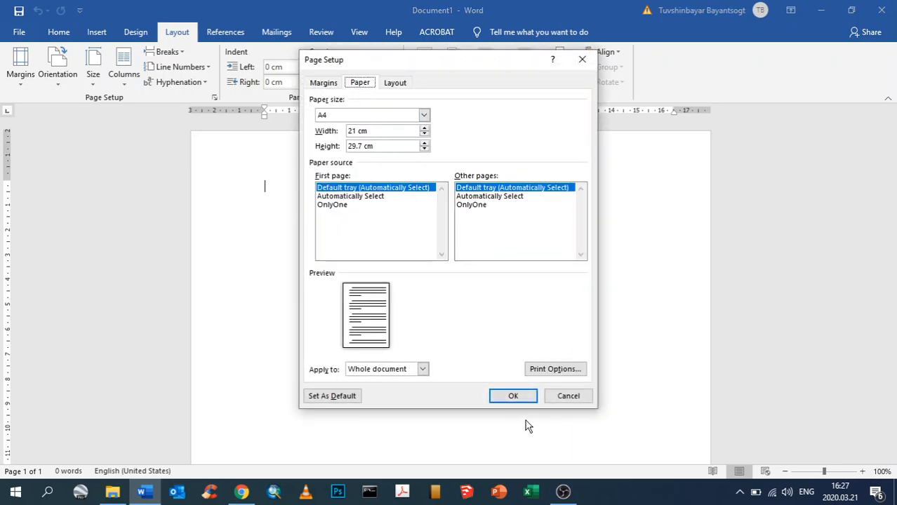
pyautogui.click(512, 397)
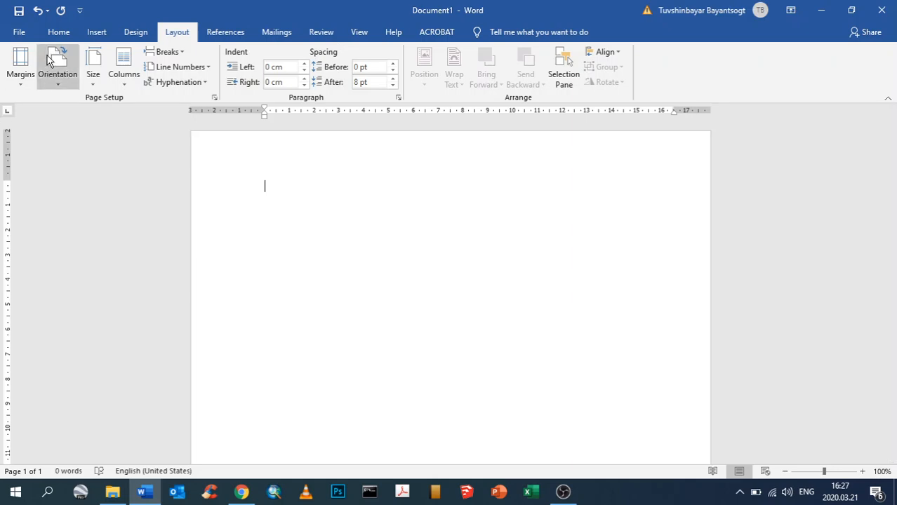
pyautogui.click(59, 32)
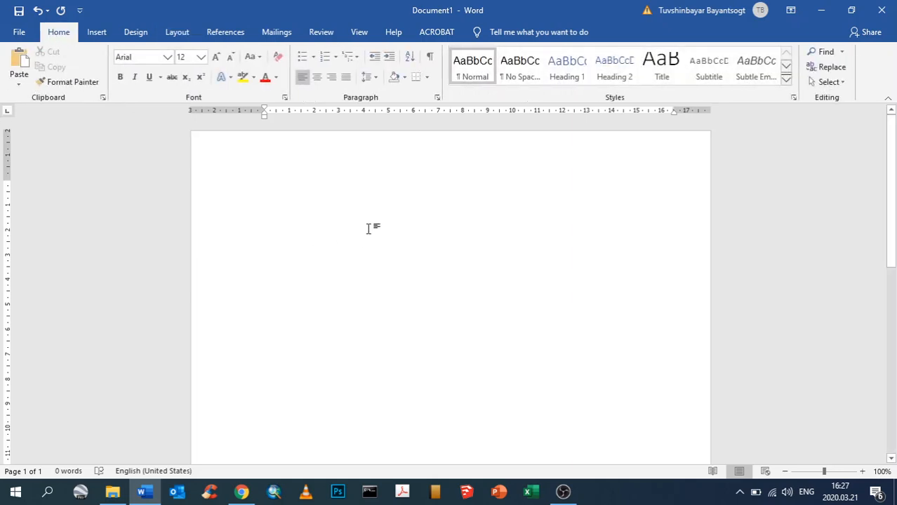